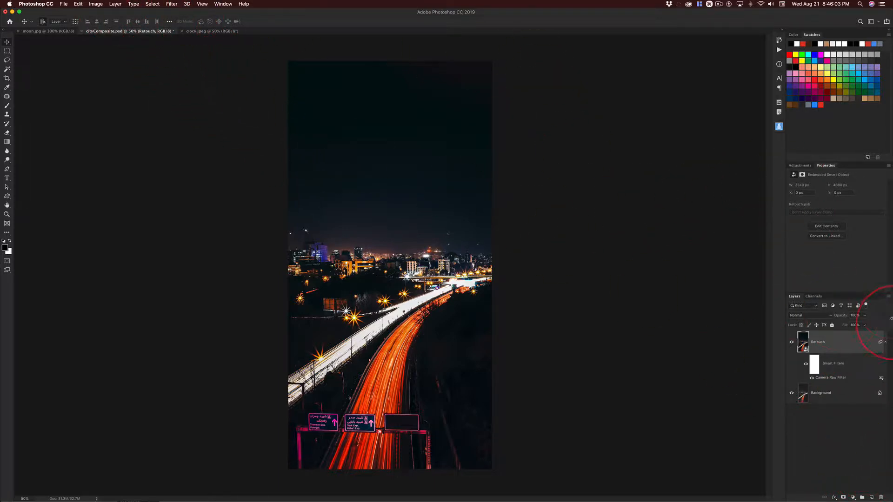
click(889, 297)
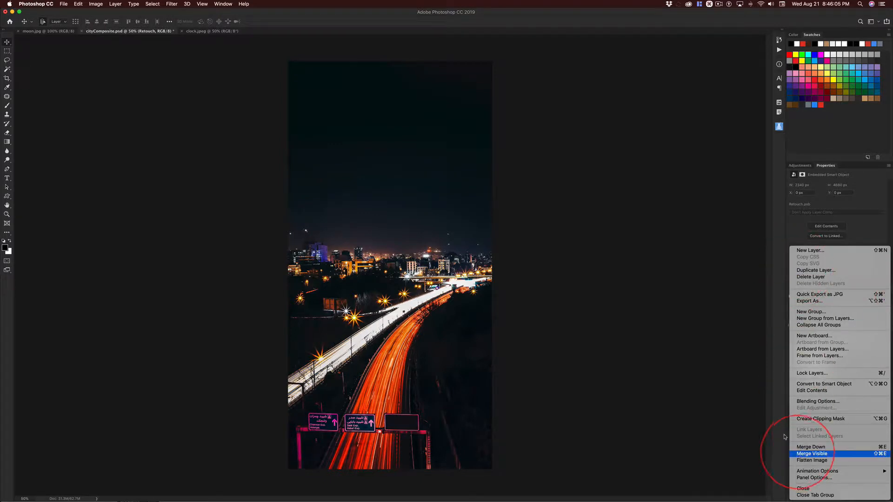
click(629, 334)
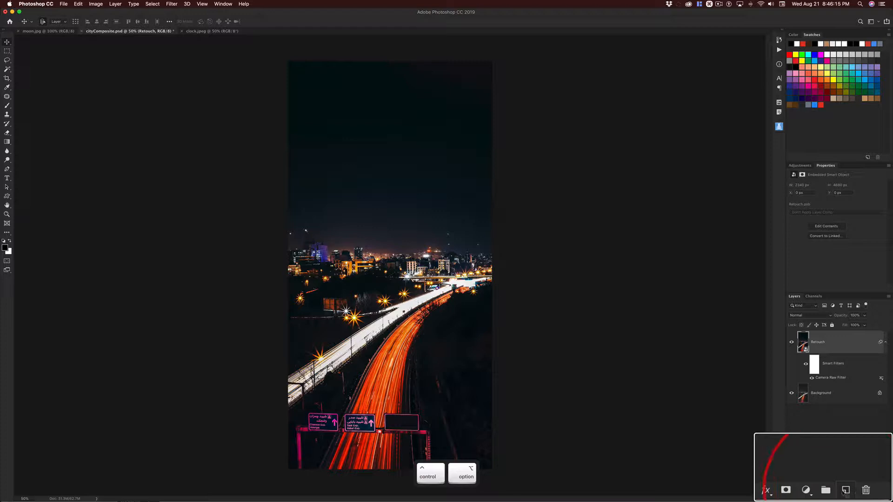
alt+click(871, 497)
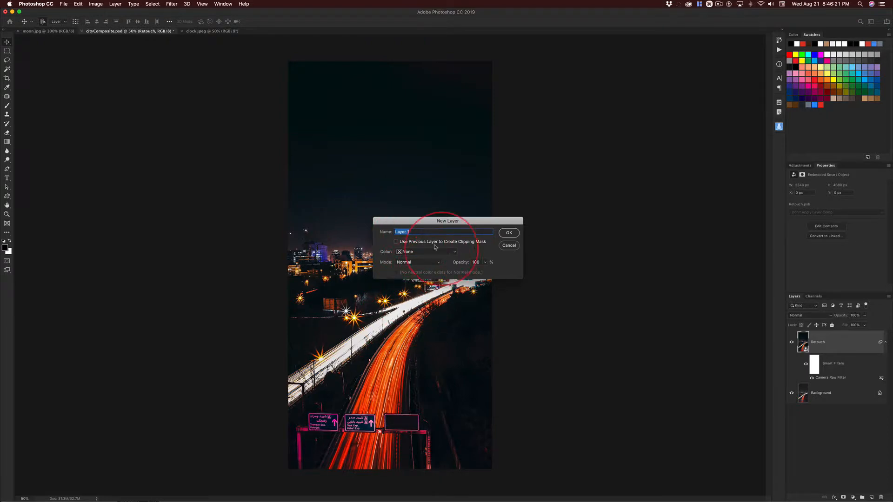
click(512, 248)
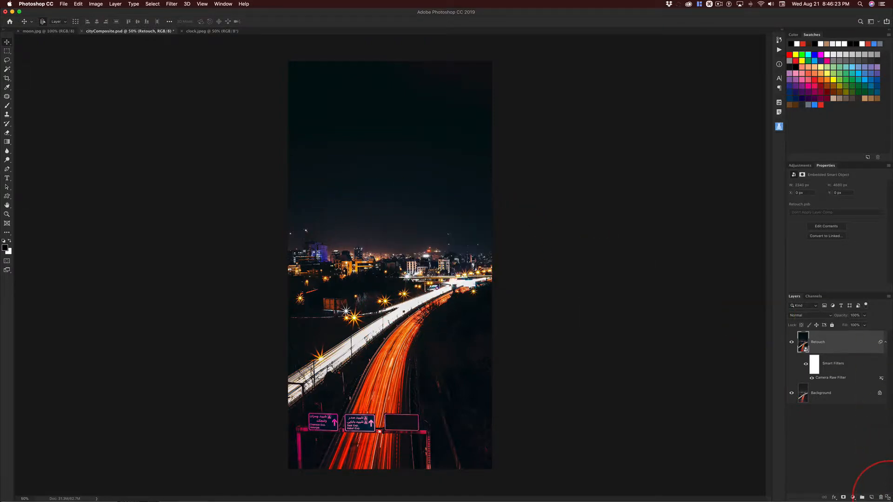
- Add a new layer above Retouch and stamp all visible layers into it, keeping the originals
click(872, 497)
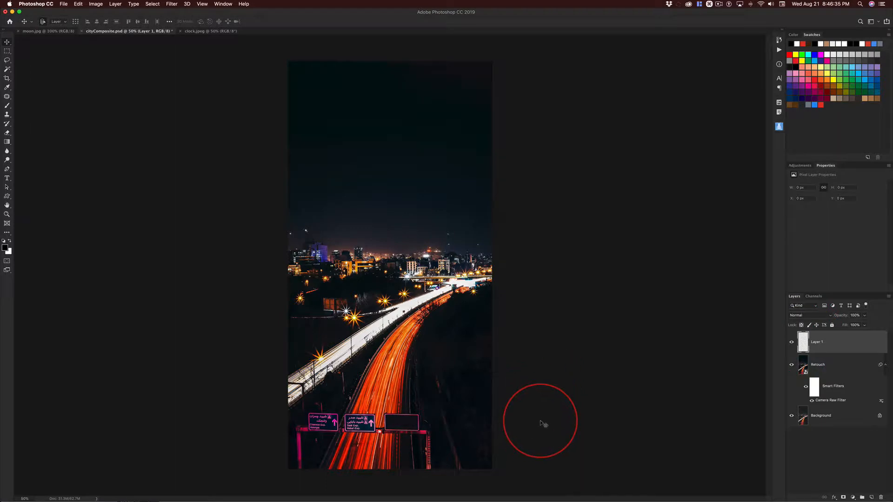
key(alt+shift)
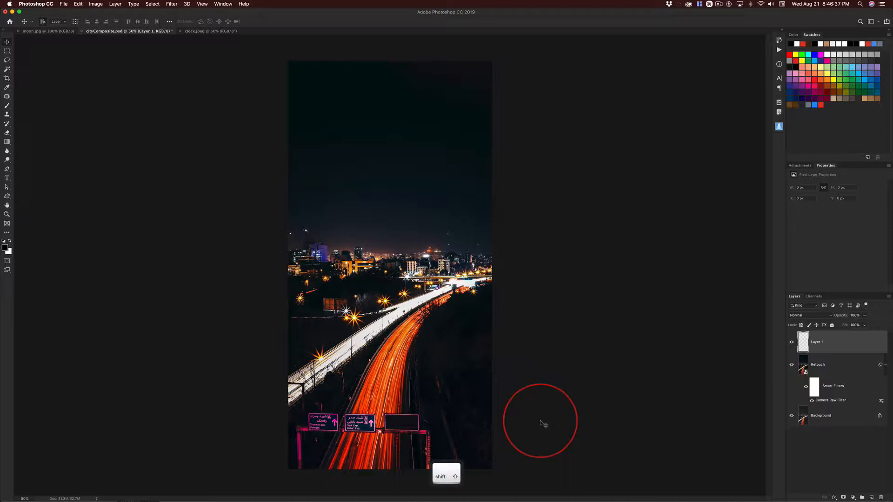
key(super)
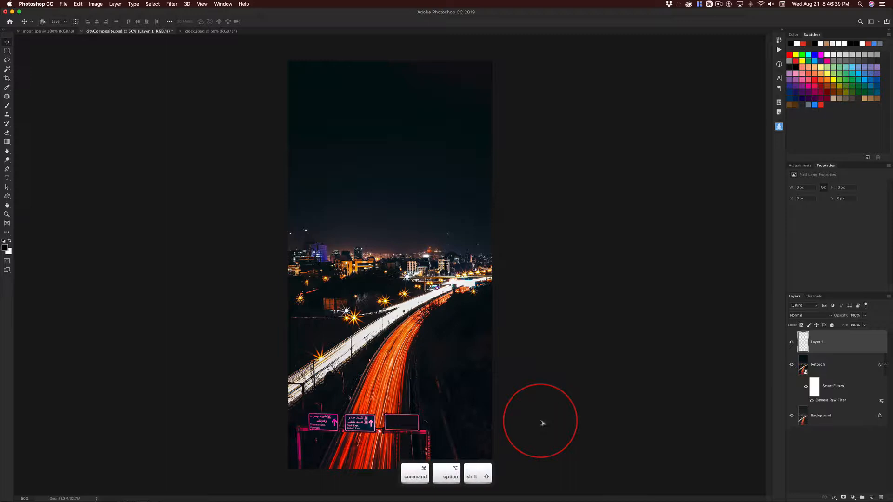
key(super+alt+shift+e)
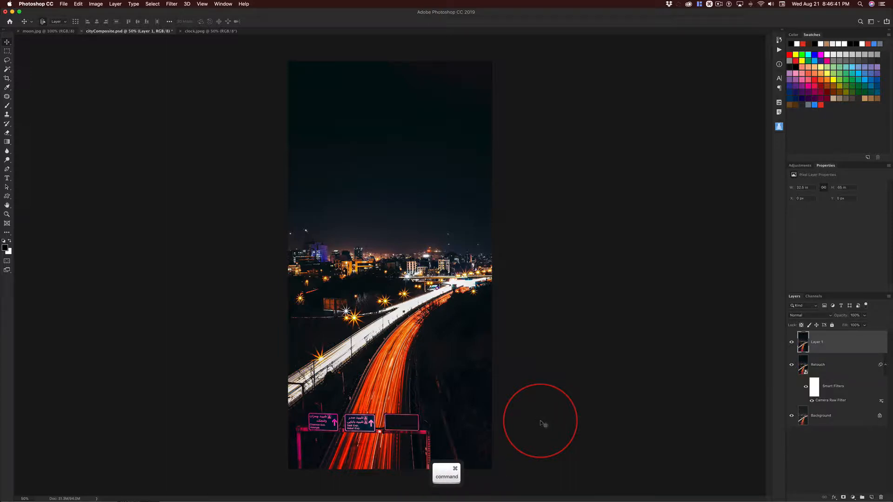
- Rename the stamped top layer as Merged
double_click(811, 342)
text(M)
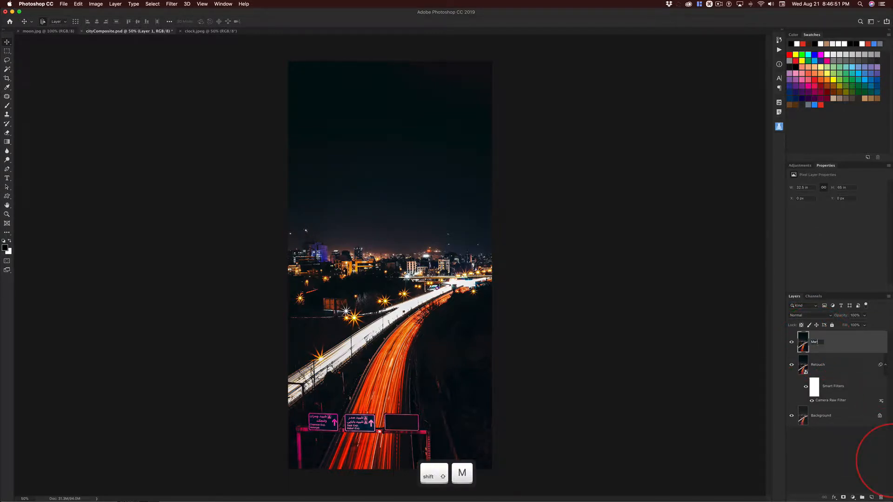
text(erged)
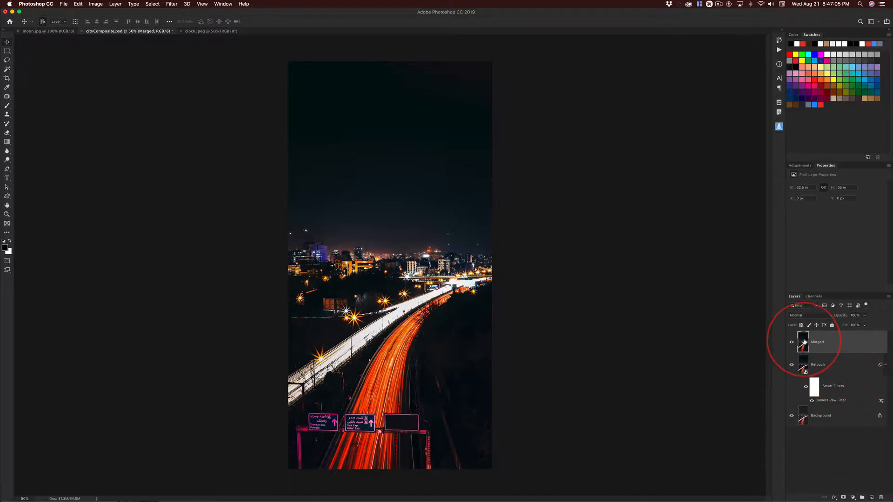
- Duplicate the Merged layer and save the document
drag(804, 342, 872, 498)
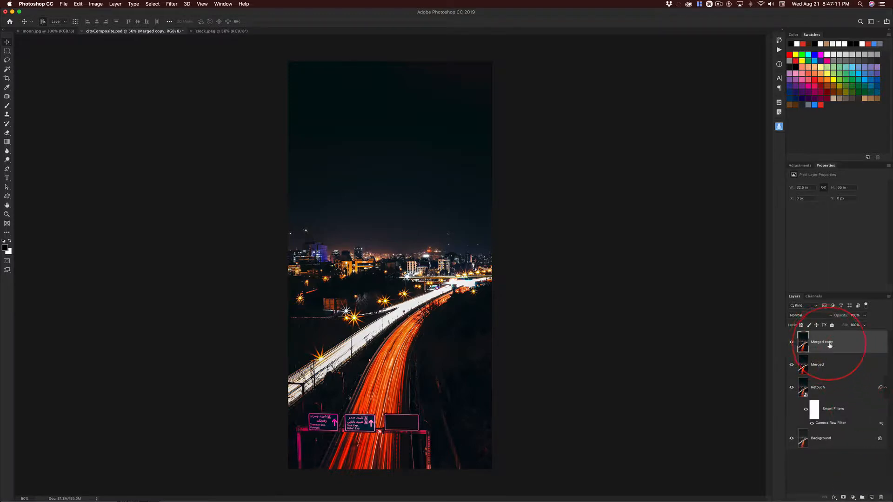
key(super+z)
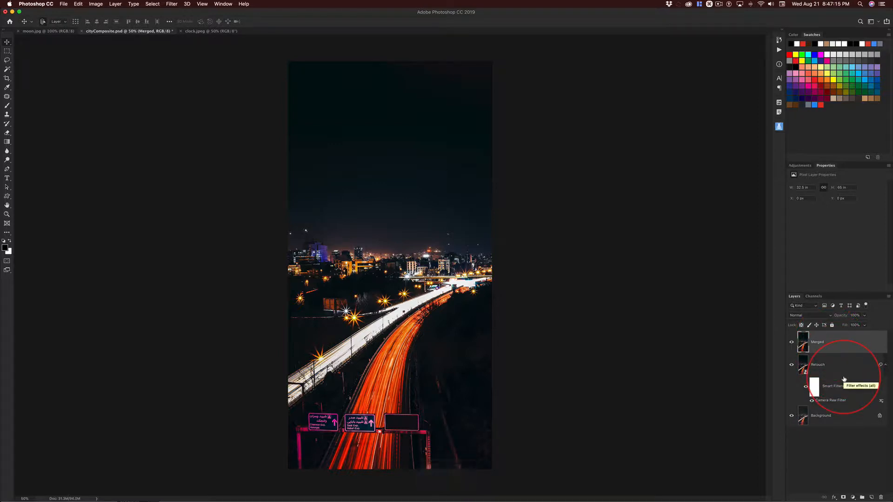
key(super+j)
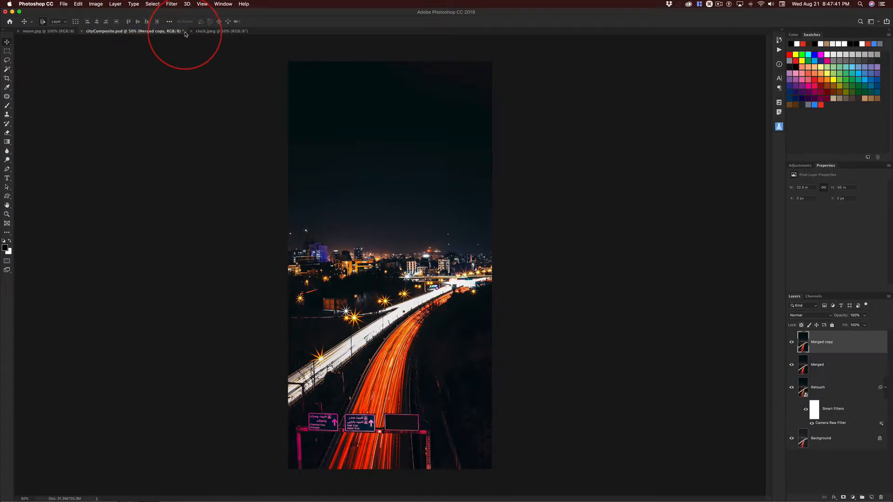
key(ctrl+alt)
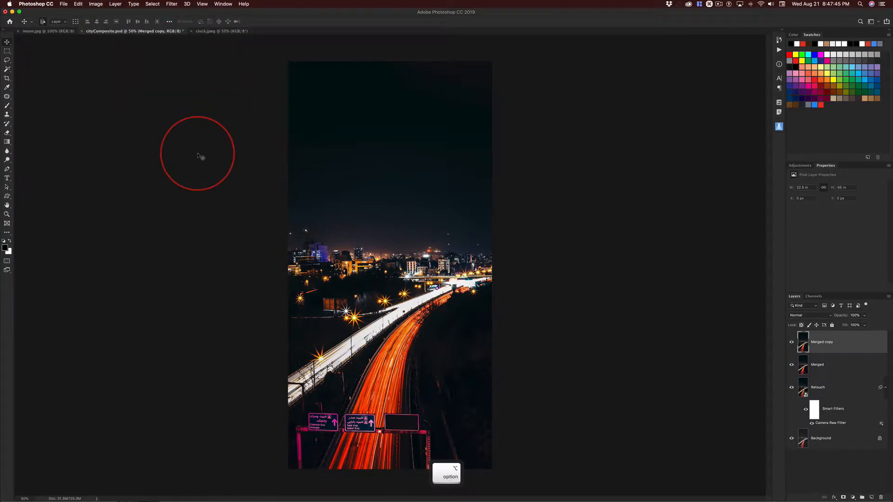
key(super+s)
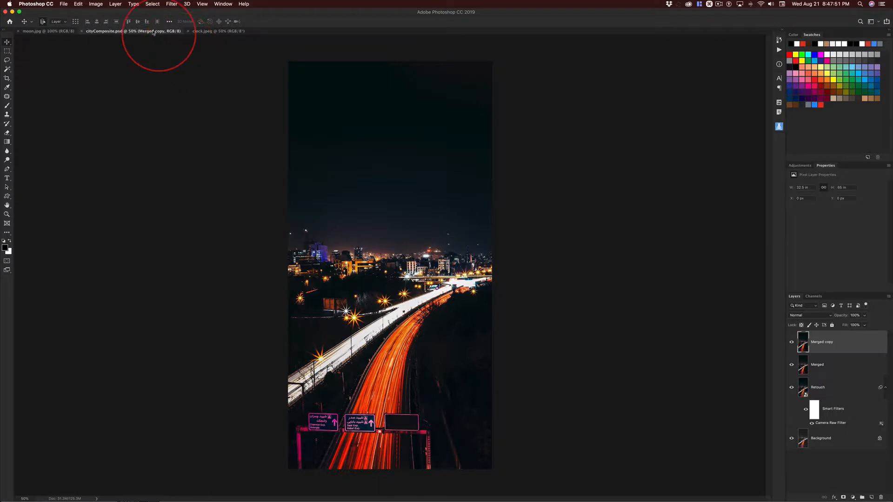
- Extend the canvas width to 4680 pixels with the anchor at middle left, so the extra space is added on the image's right side
click(96, 4)
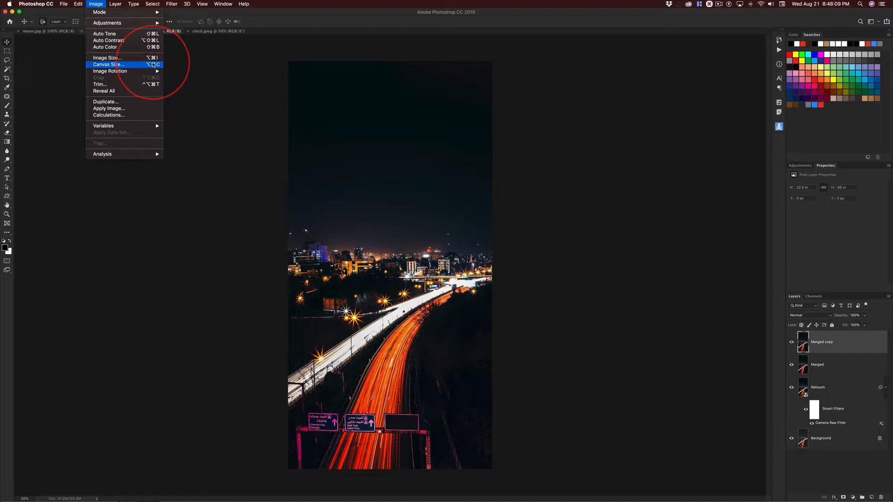
click(128, 66)
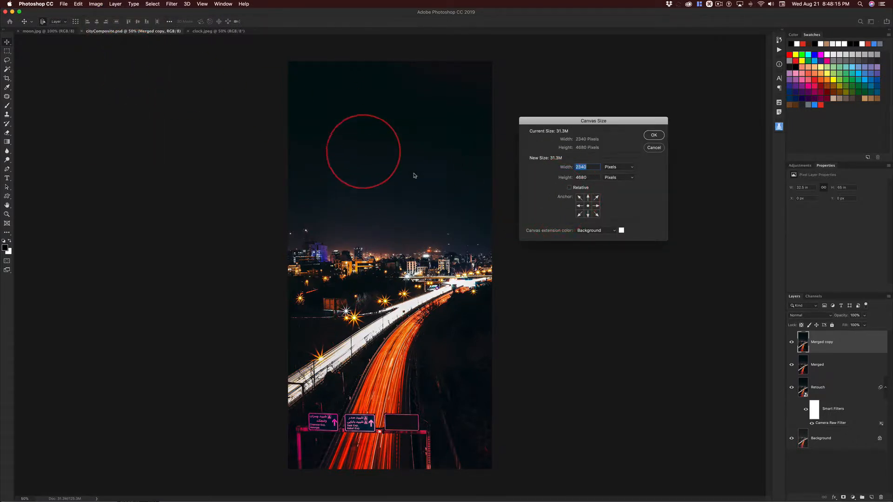
key(ctrl+alt)
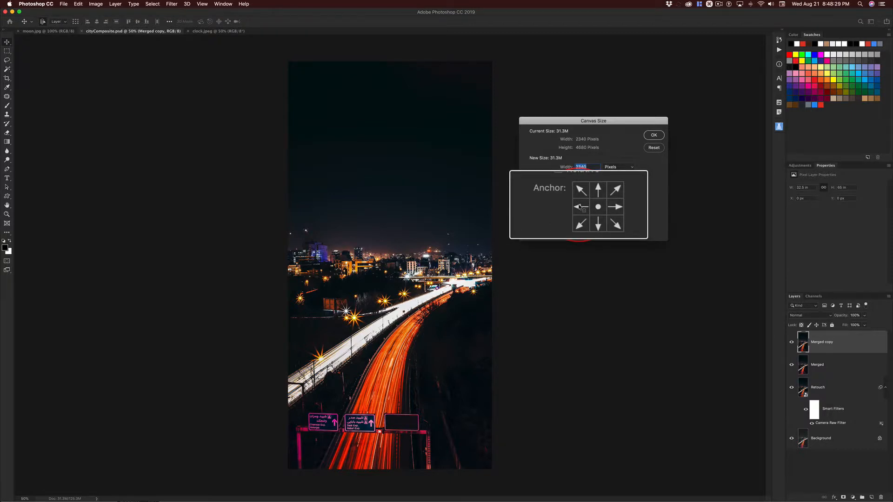
click(580, 207)
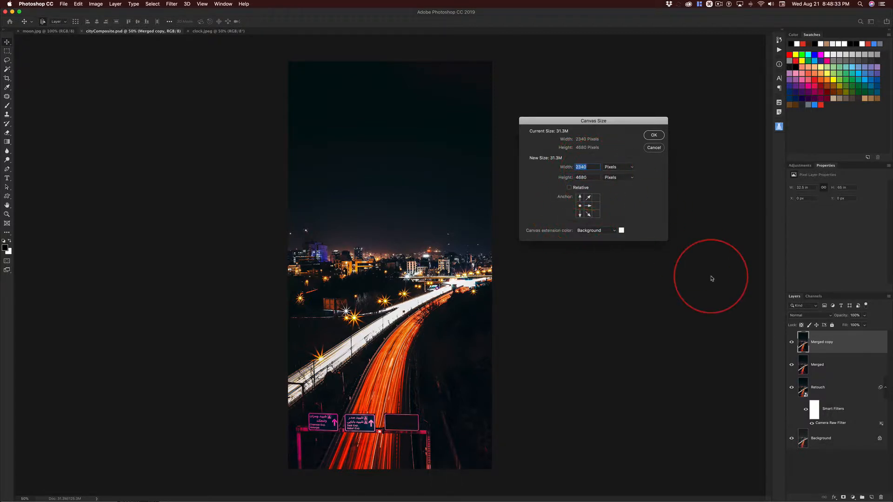
text(4680)
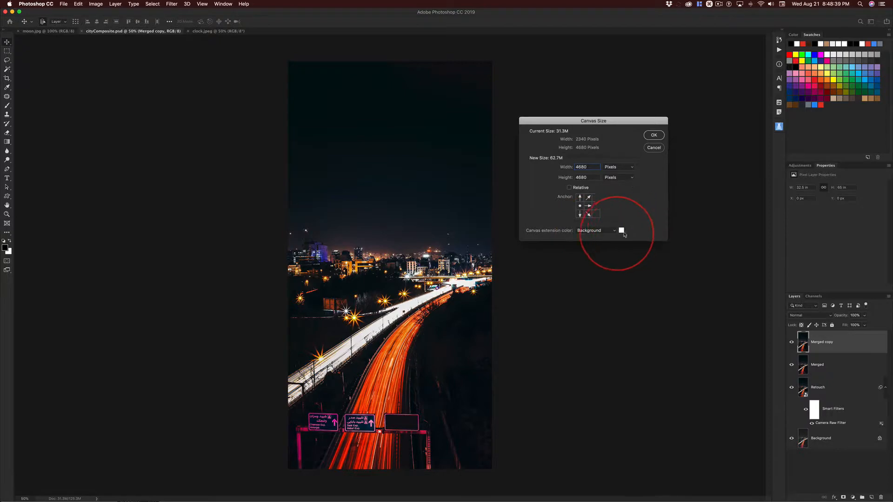
click(654, 135)
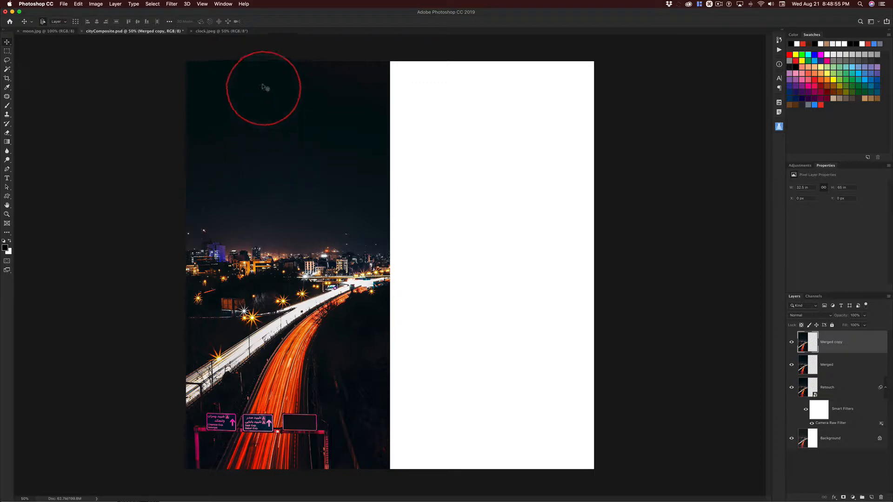
- With snapping on, move the Merged copy layer into the blank right half of the canvas, flush against the original image
click(202, 4)
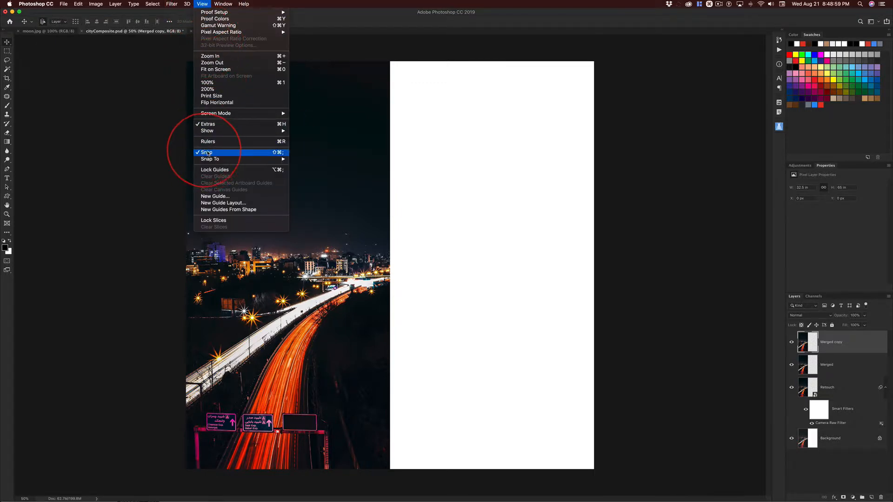
mouse_move(209, 159)
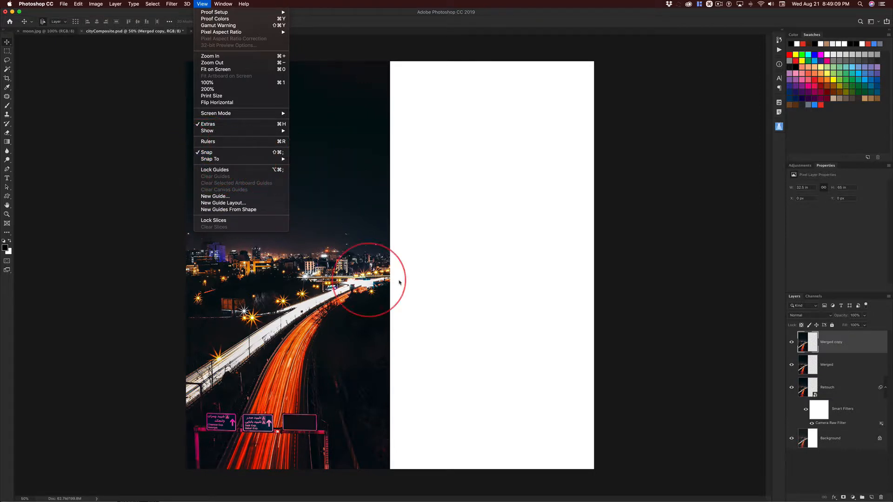
click(445, 182)
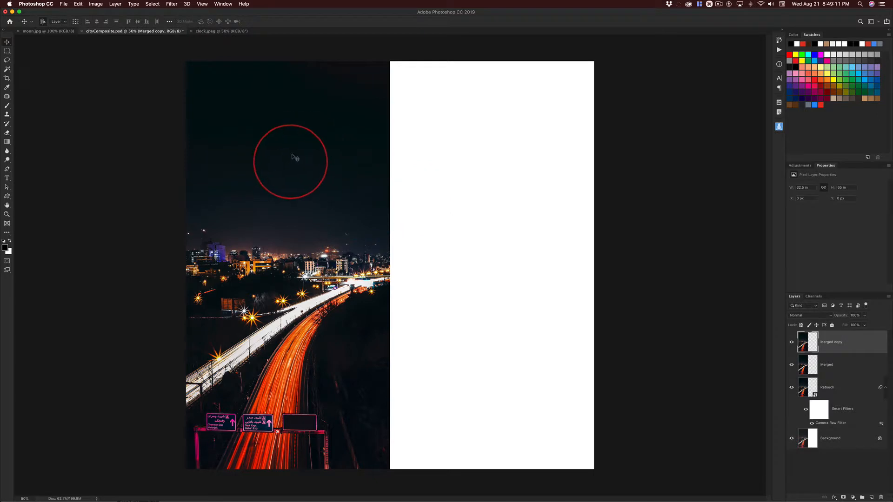
drag(282, 160, 483, 198)
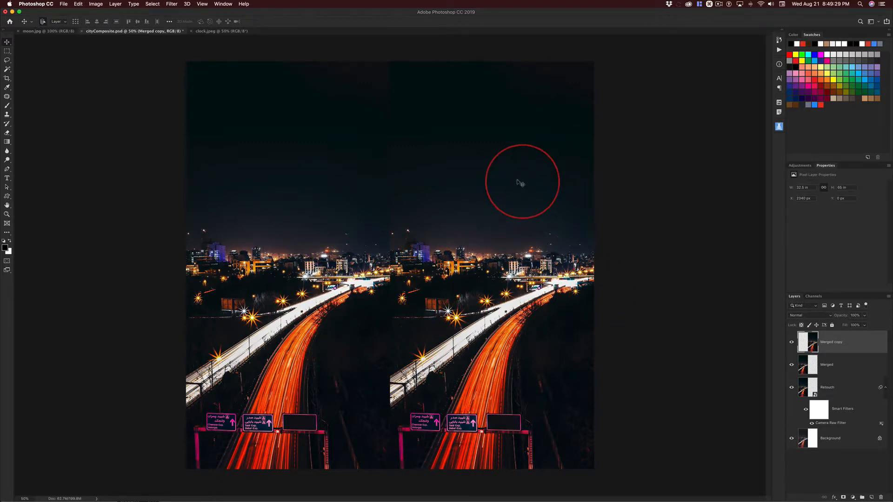
key(super+t)
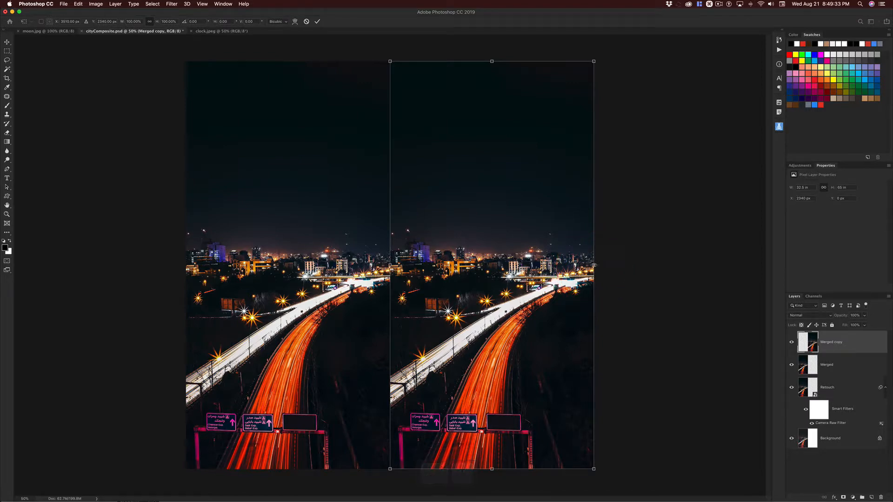
drag(593, 265, 390, 259)
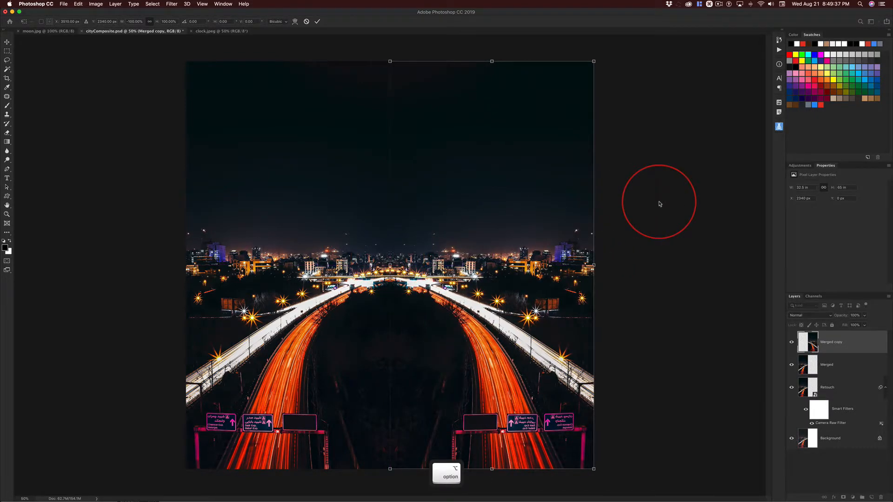
key(Escape)
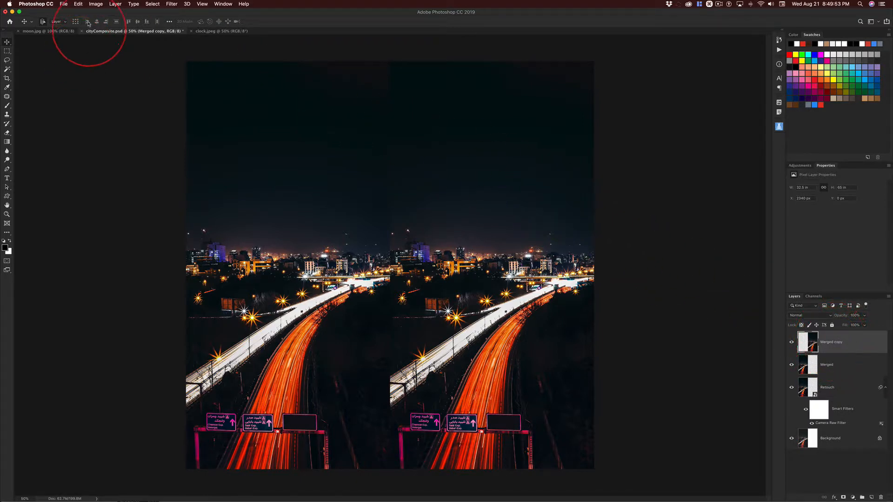
- Free-transform the Merged copy layer to -100% width about its centre, mirroring it horizontally against the original half, and apply the transform
click(78, 4)
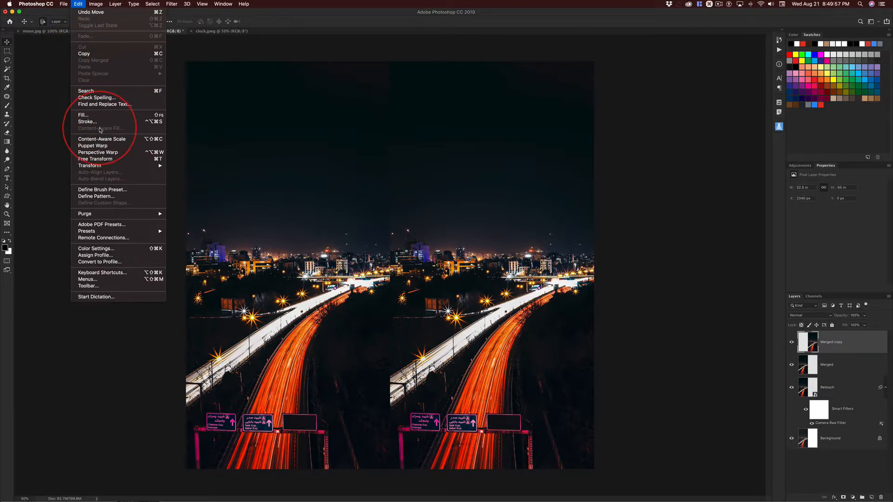
mouse_move(108, 169)
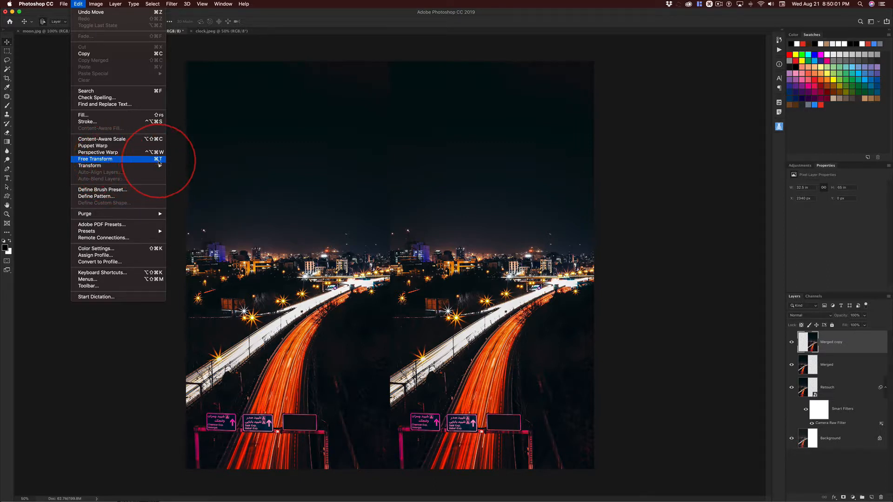
click(143, 161)
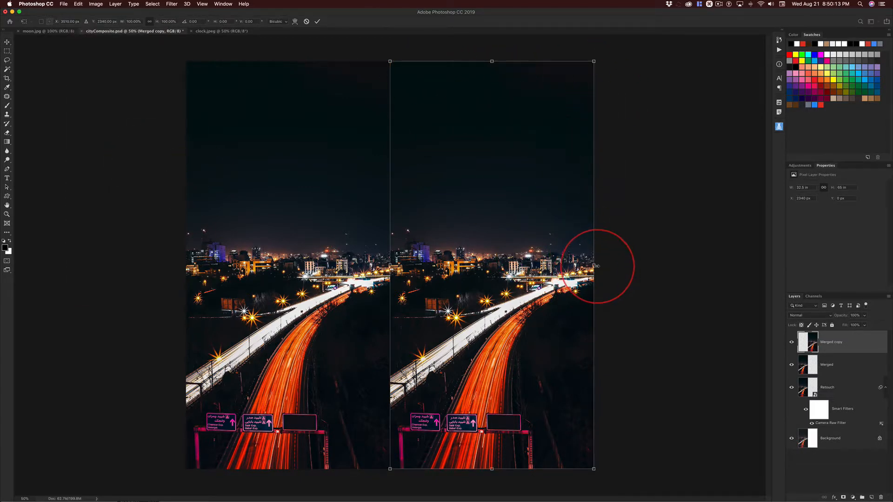
drag(594, 265, 393, 248)
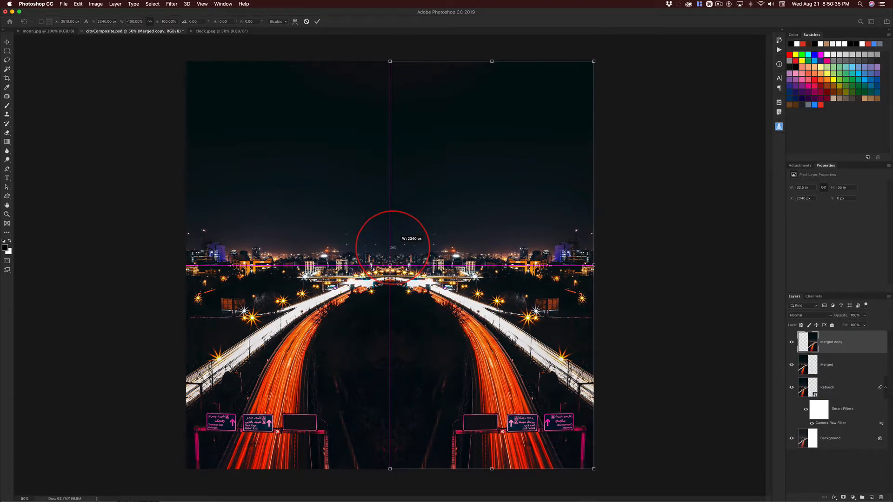
drag(392, 247, 394, 251)
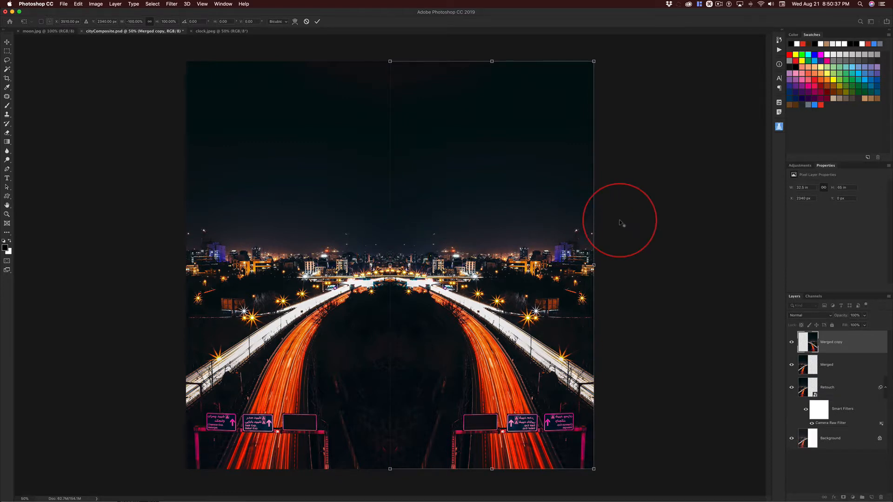
key(alt)
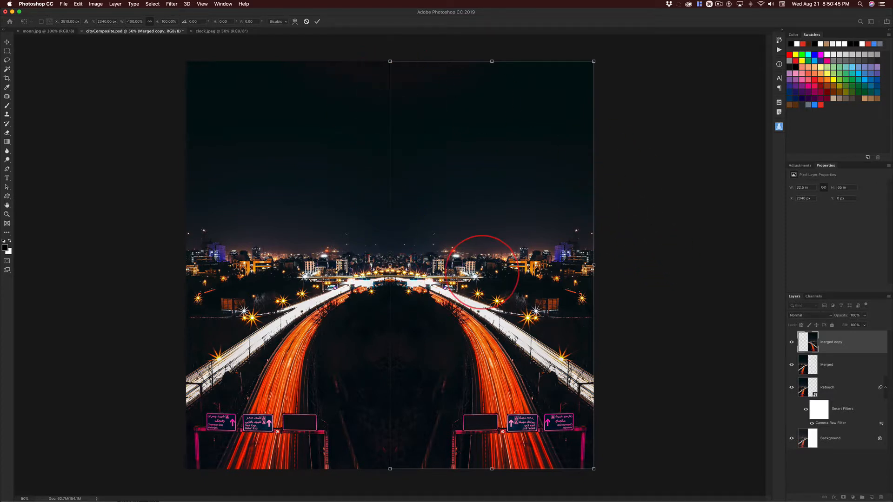
click(7, 42)
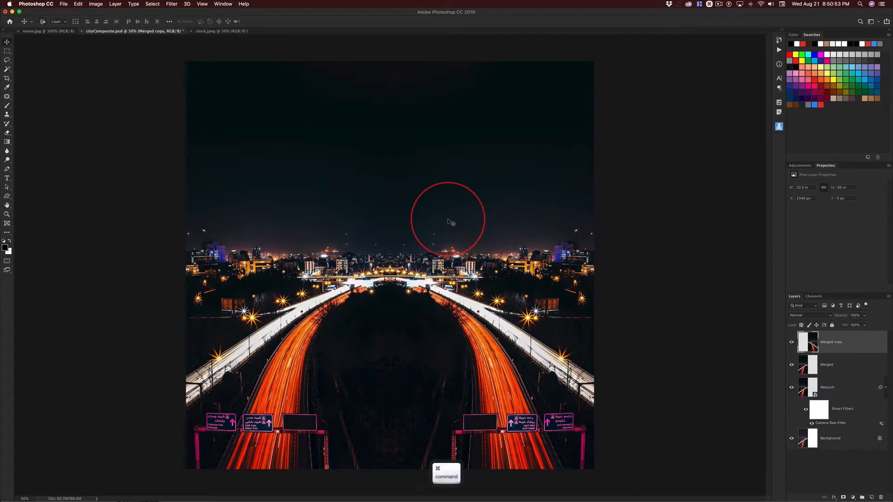
- Inspect the seam between the mirrored city halves up close, and preview the whole composite in full-screen mode before returning to the standard screen
key(super+equal)
key(super+equal)
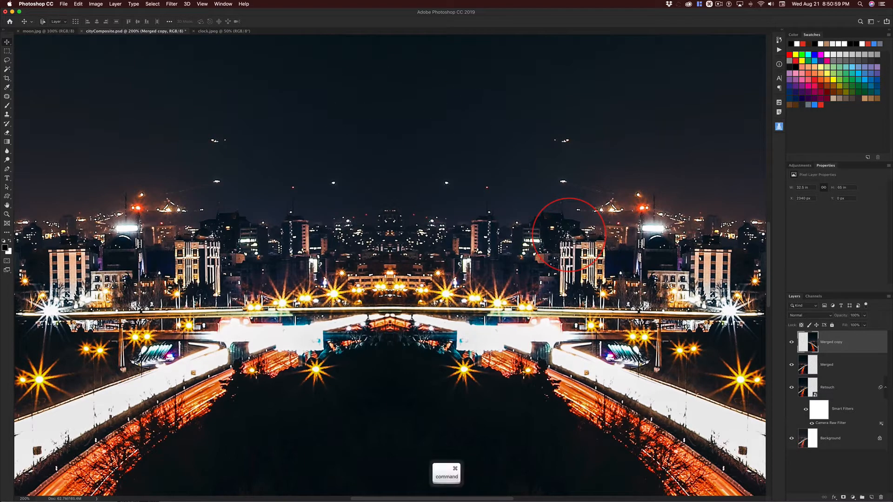
key(super+0)
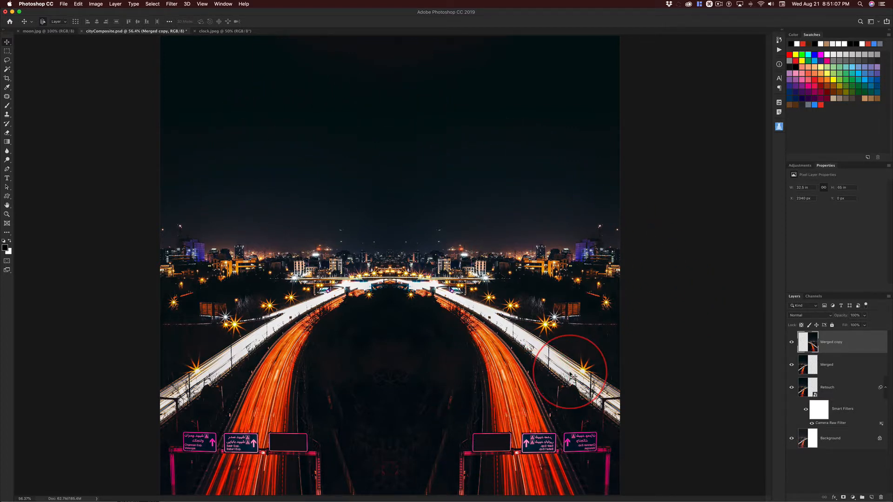
key(f)
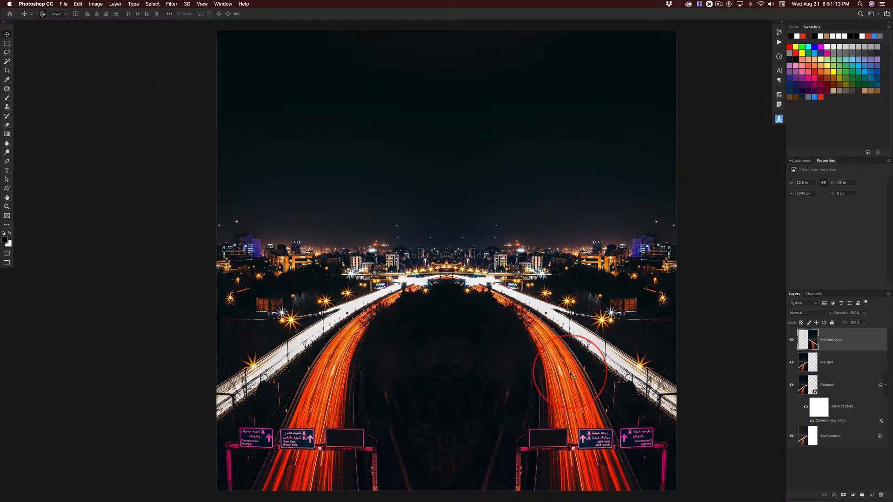
key(f)
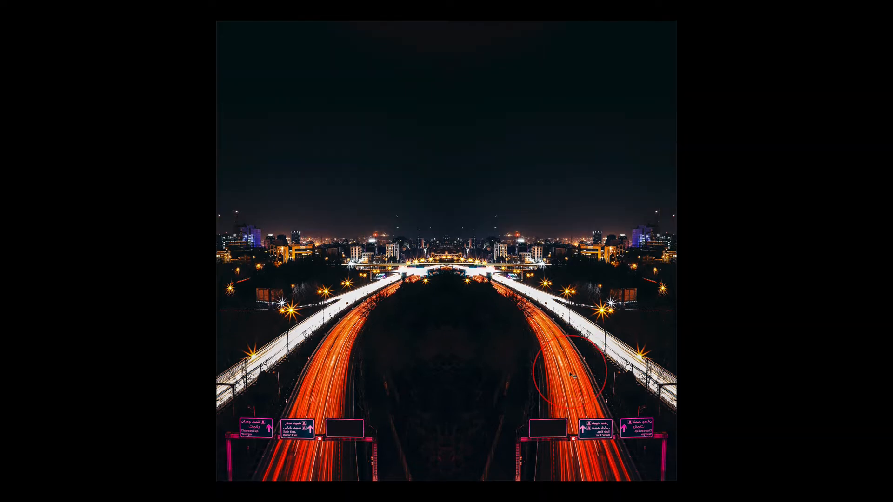
mouse_move(891, 409)
key(super+0)
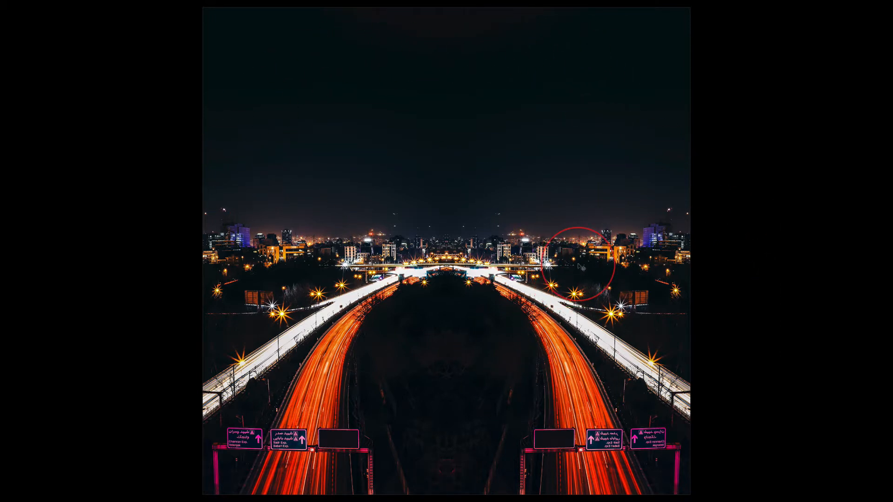
key(f)
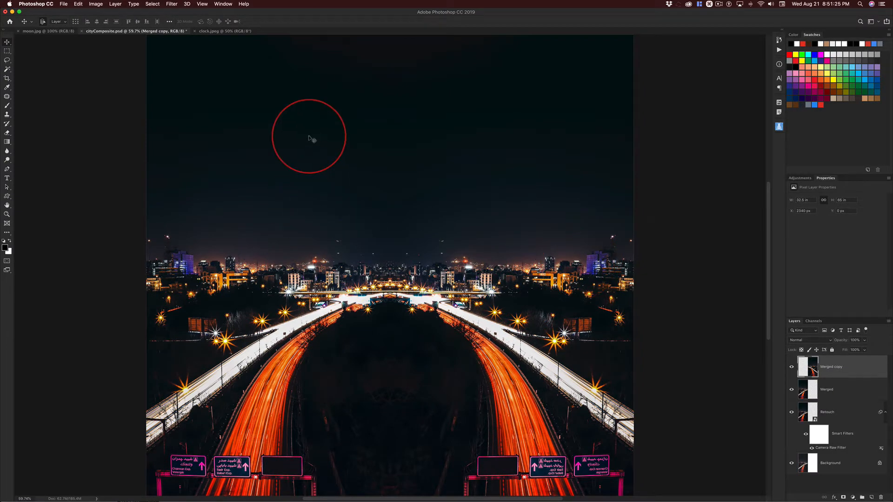
- Show the guides over the whole composite to check the mirrored halves against the centre line
key(super+semicolon)
key(super+0)
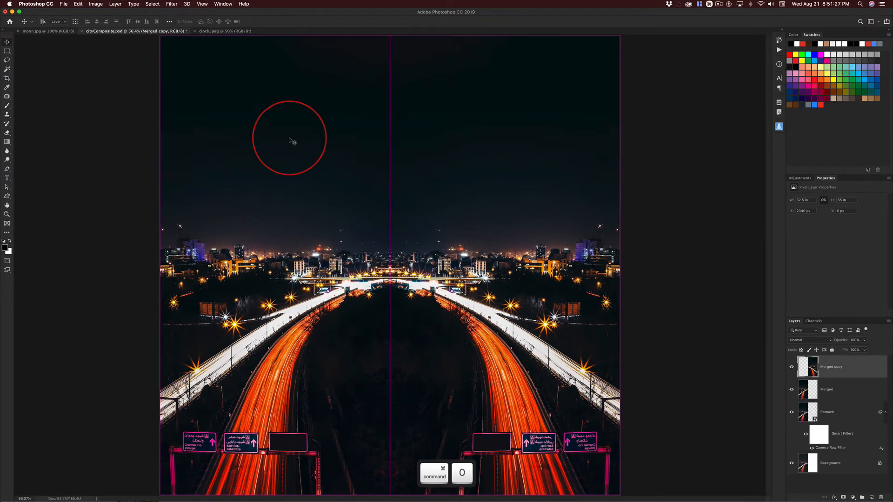
key(super+minus)
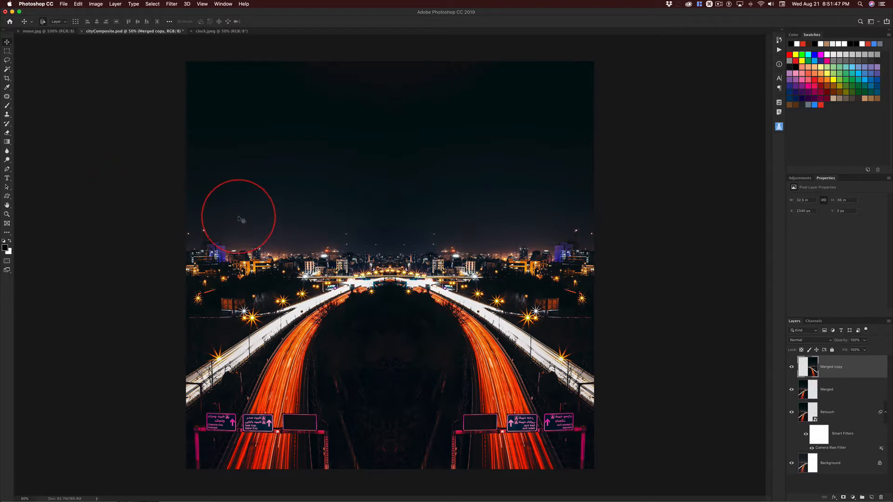
- Review the source images clock.jpeg and moon.jpg, and save the mirrored composite in cityComposite.psd
click(217, 32)
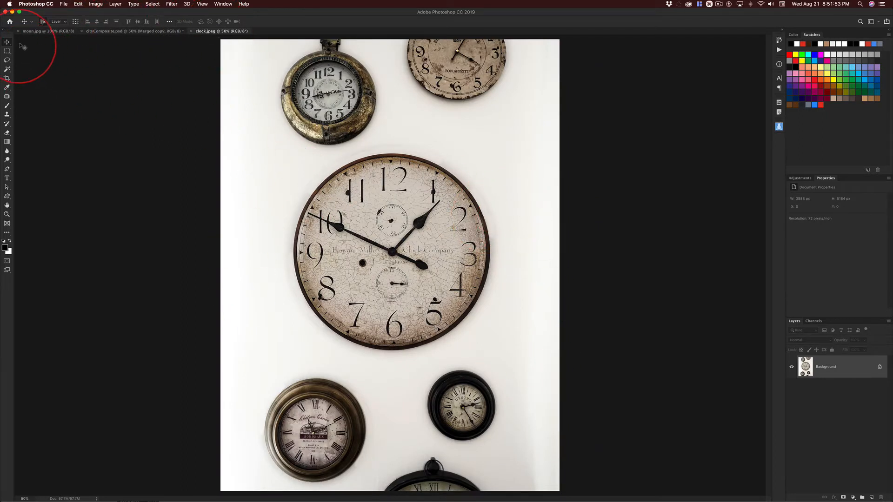
click(33, 32)
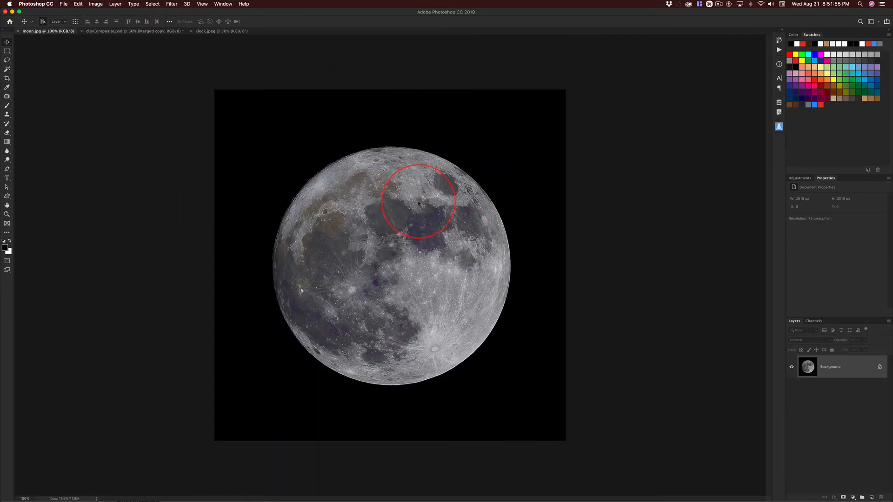
click(146, 31)
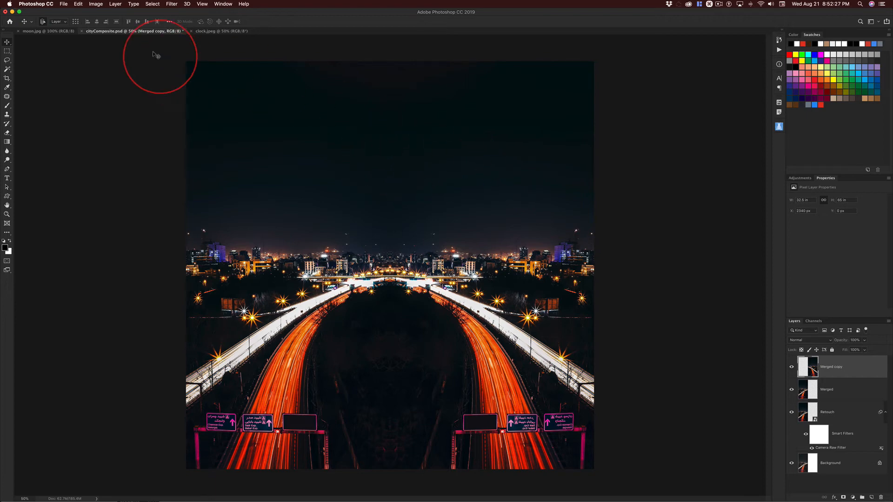
key(super)
key(super+s)
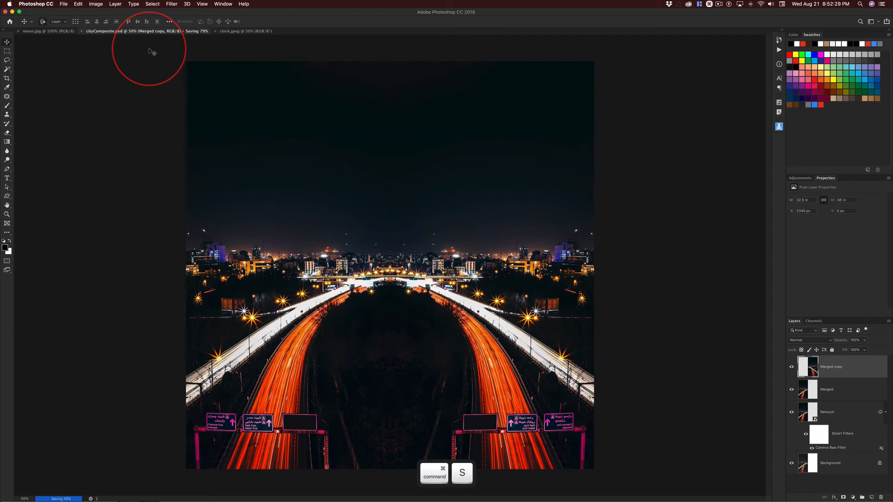